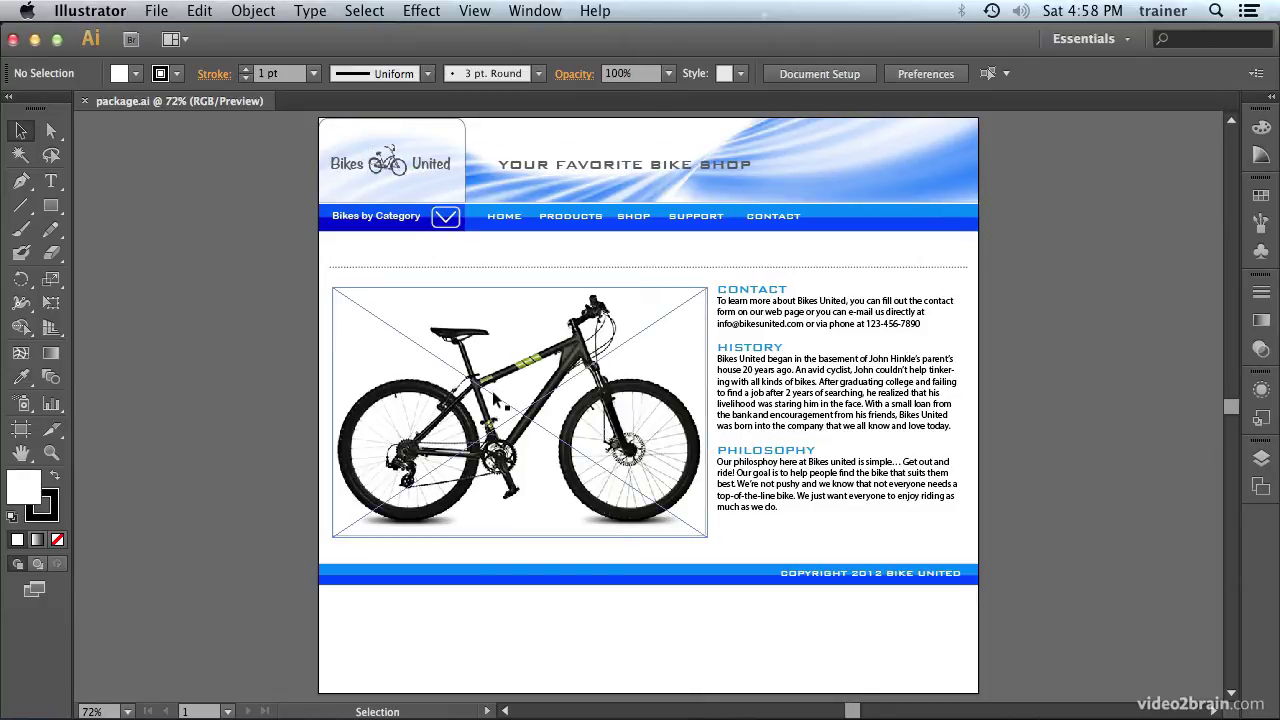
# - Show the Links panel listing the linked images, reposition and enlarge it, then close it
pyautogui.click(535, 10)
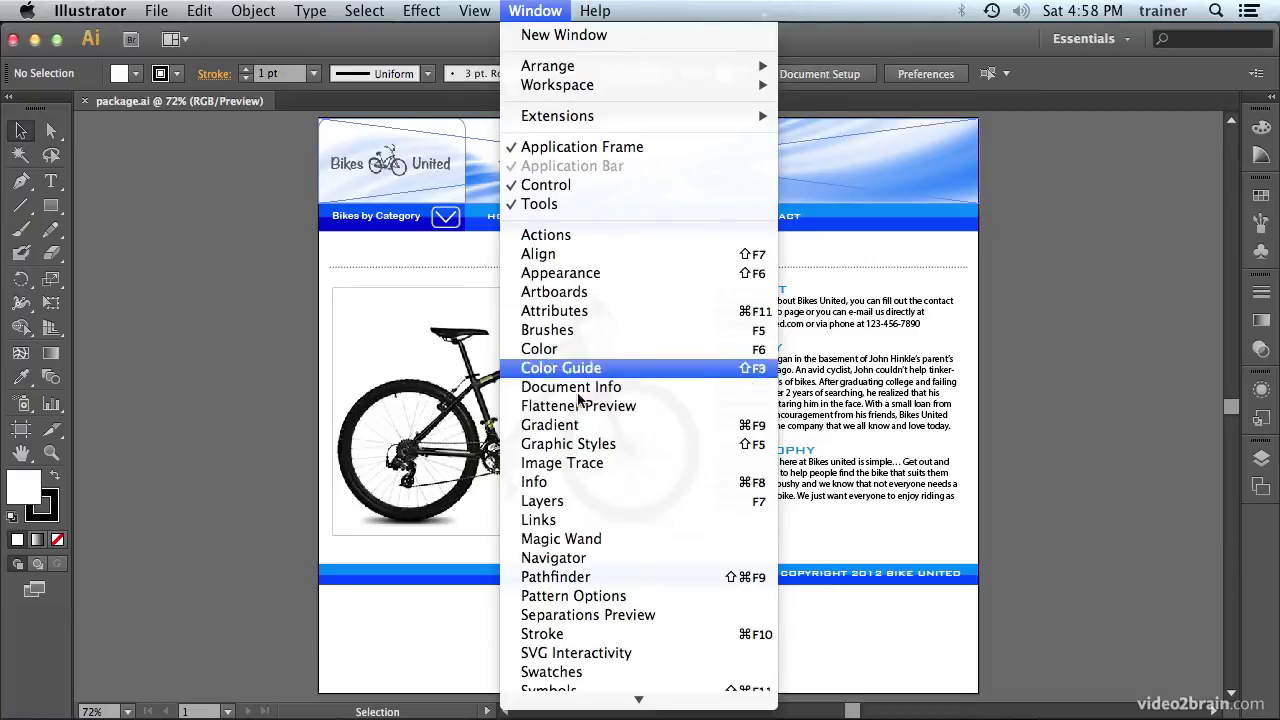
pyautogui.click(588, 519)
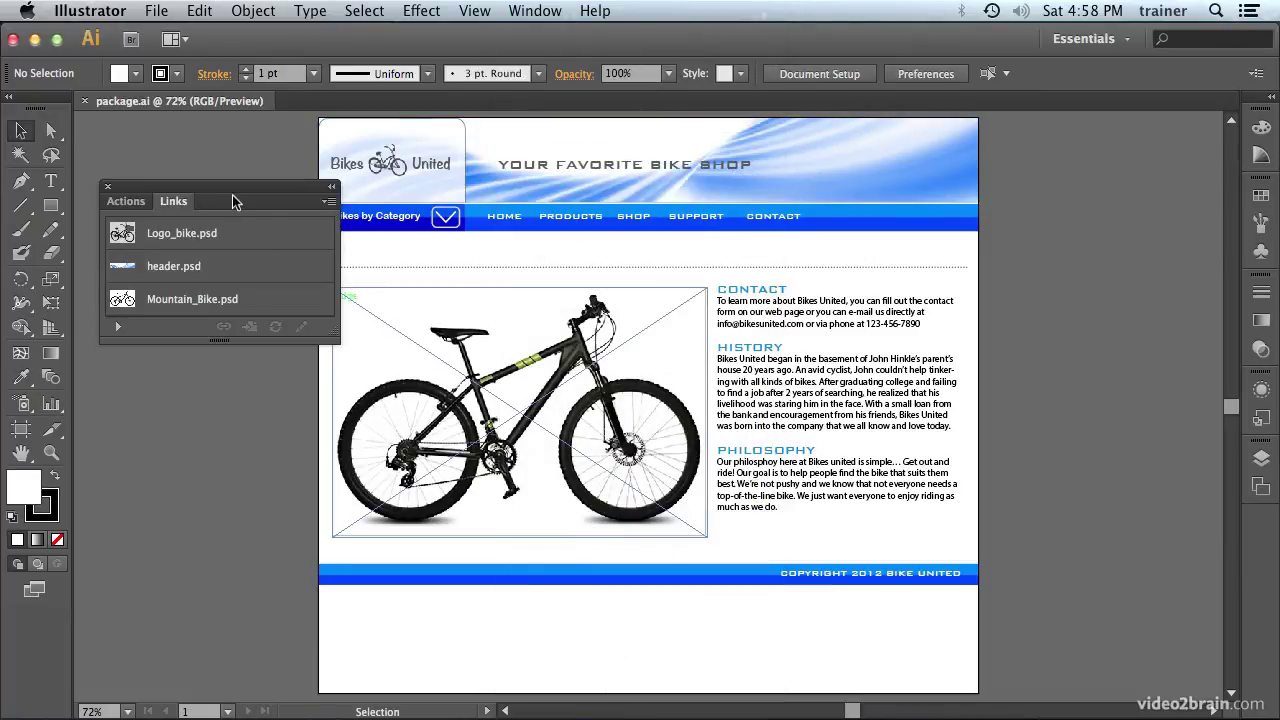
pyautogui.moveTo(232, 188); pyautogui.dragTo(204, 150)
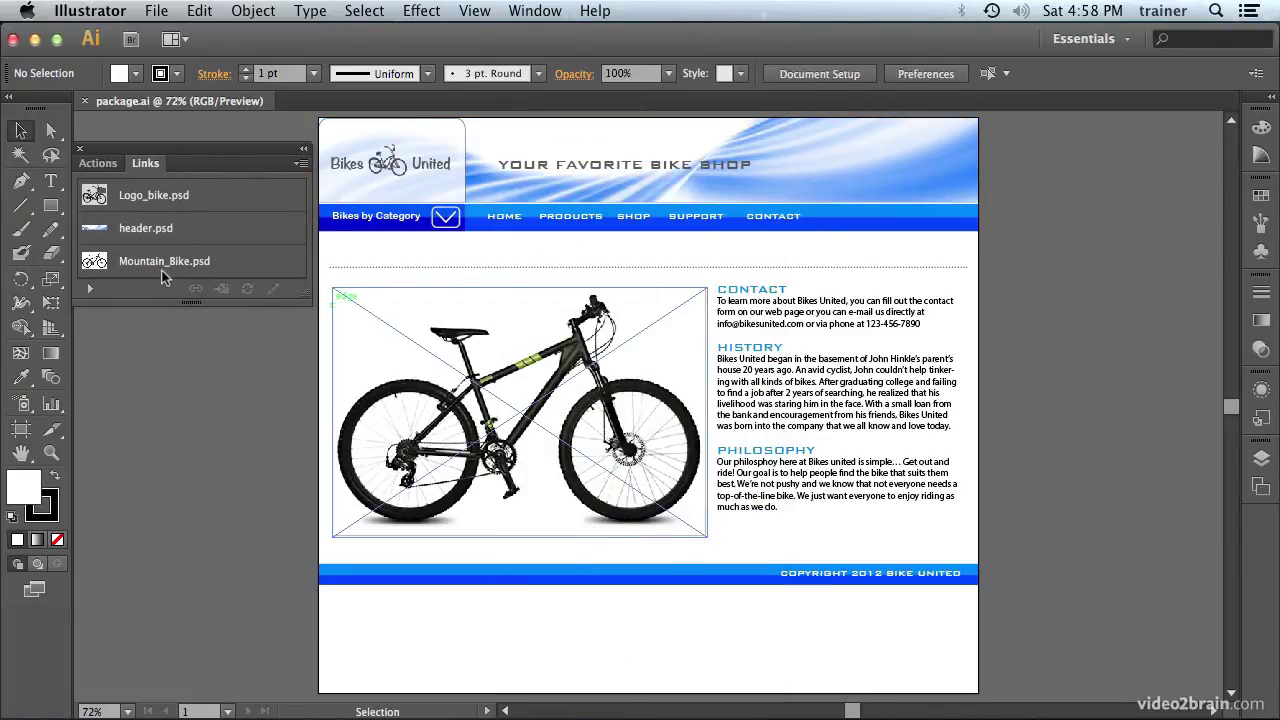
pyautogui.moveTo(306, 299); pyautogui.dragTo(310, 360)
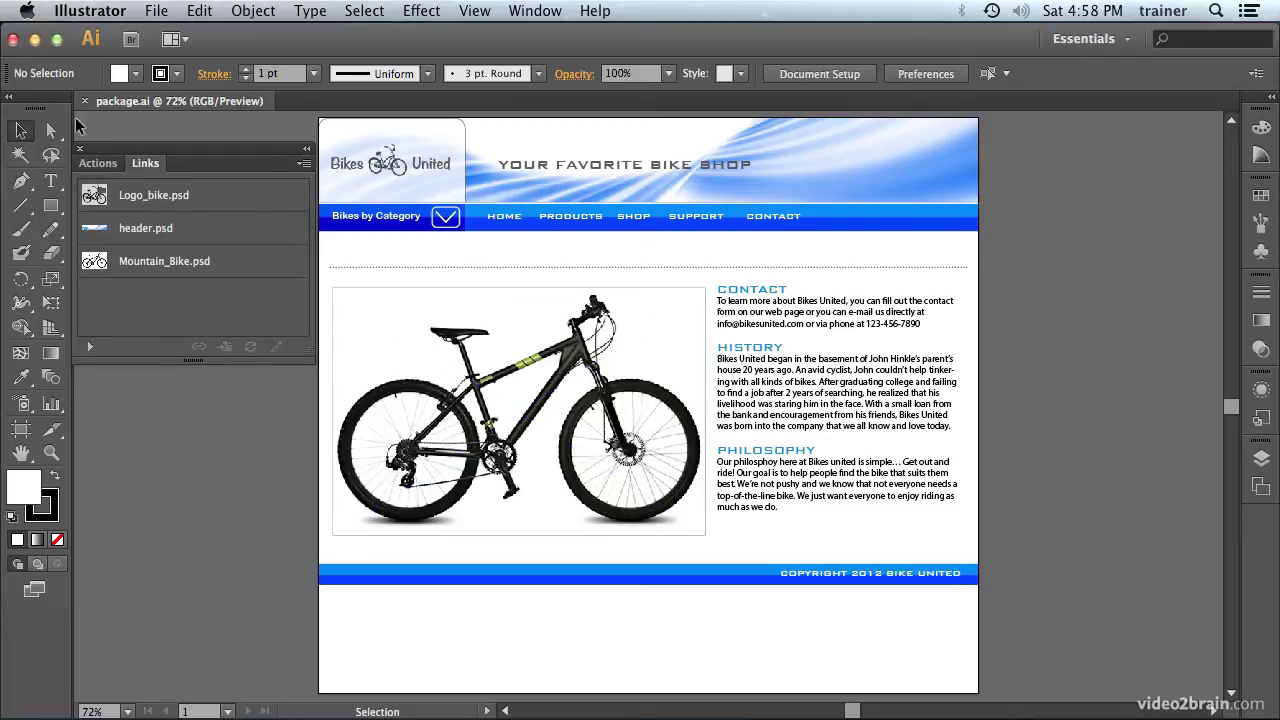
pyautogui.click(80, 148)
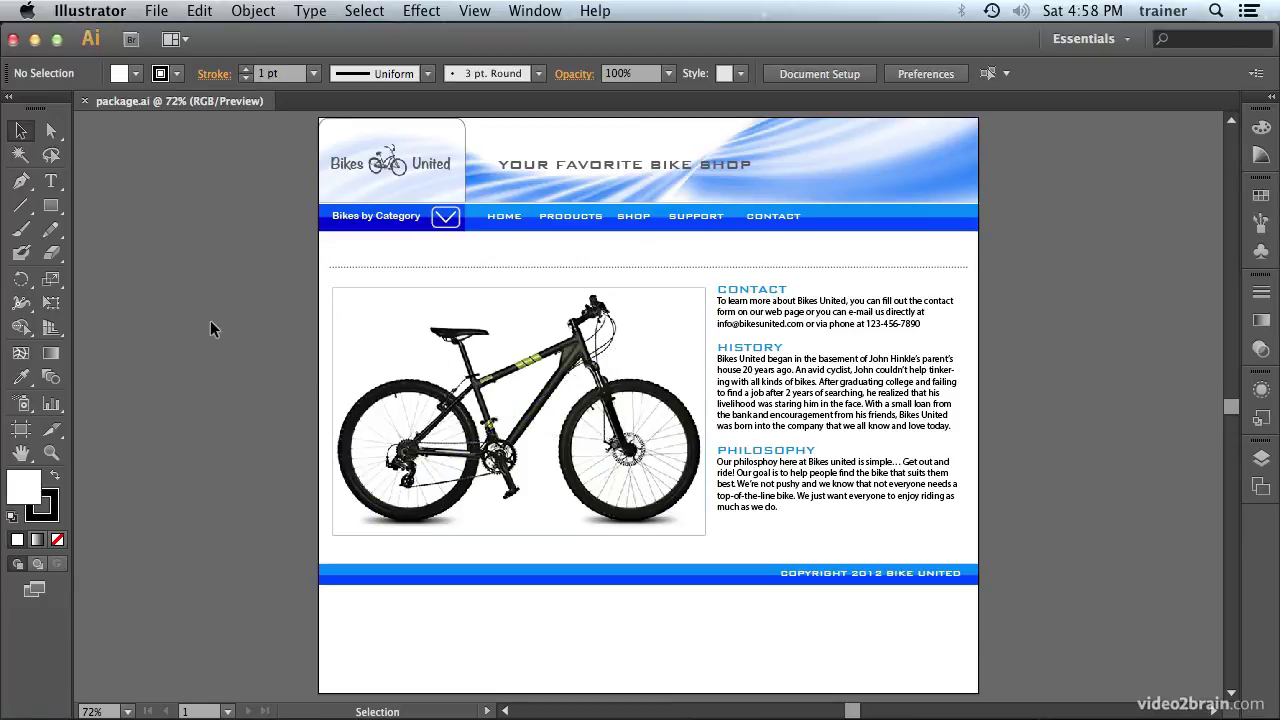
# - Start packaging the document from the File menu and set the package location to the Desktop
pyautogui.click(156, 10)
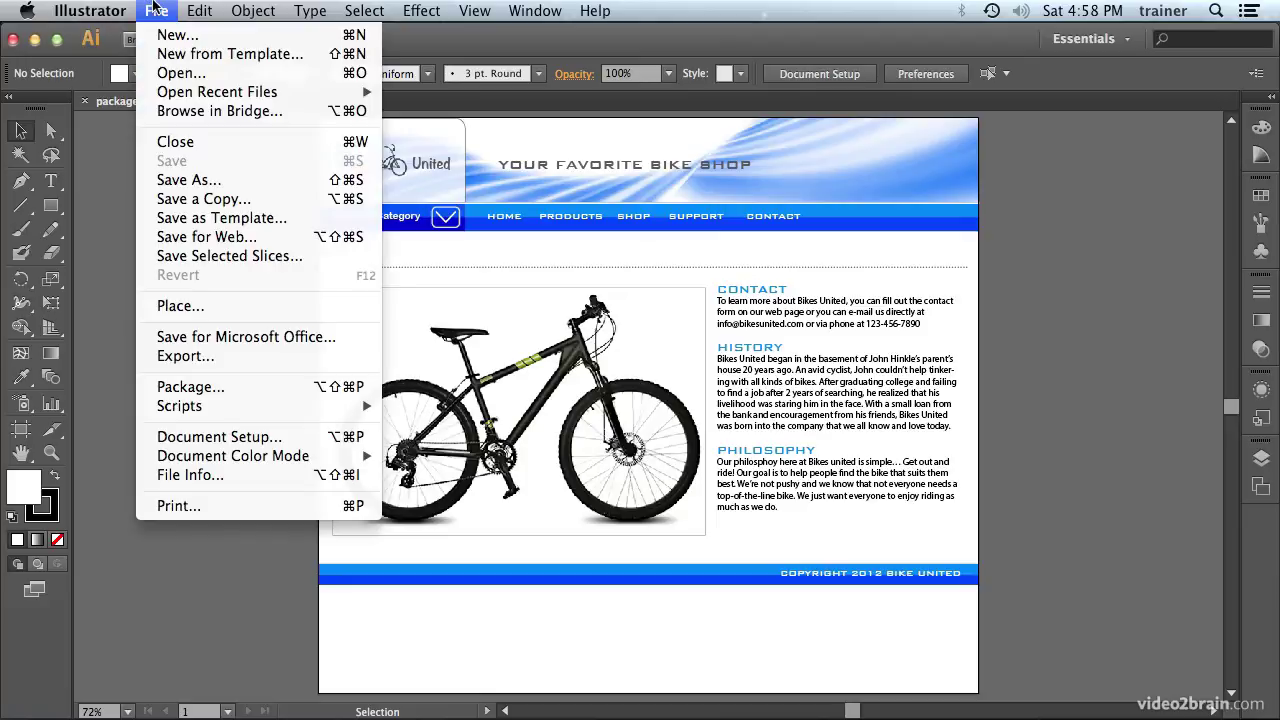
pyautogui.click(225, 387)
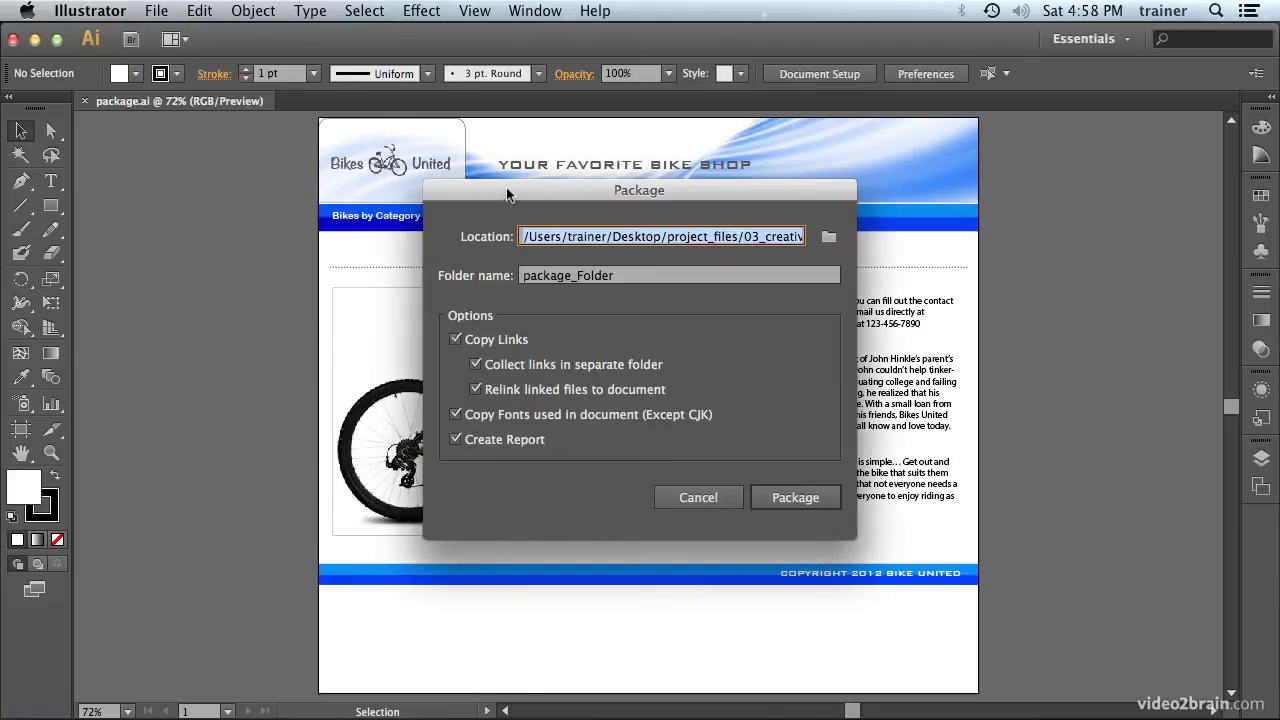
pyautogui.moveTo(508, 192); pyautogui.dragTo(389, 194)
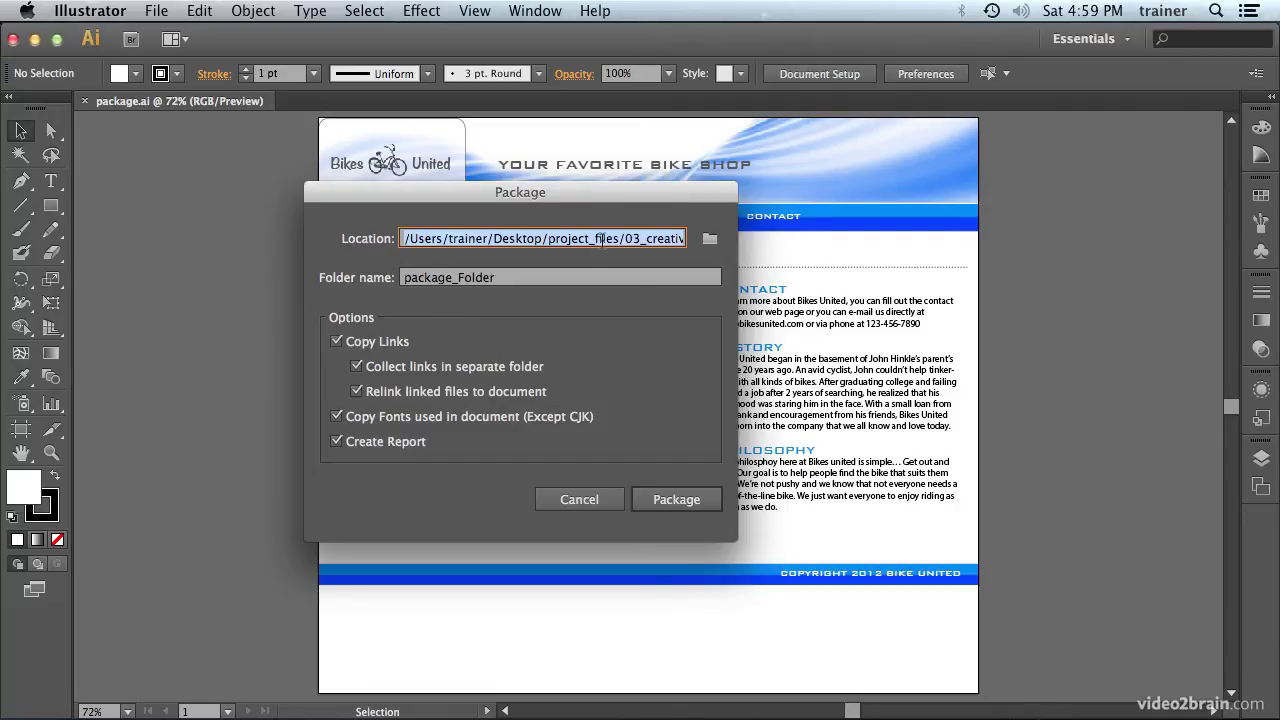
pyautogui.moveTo(600, 238); pyautogui.dragTo(710, 238)
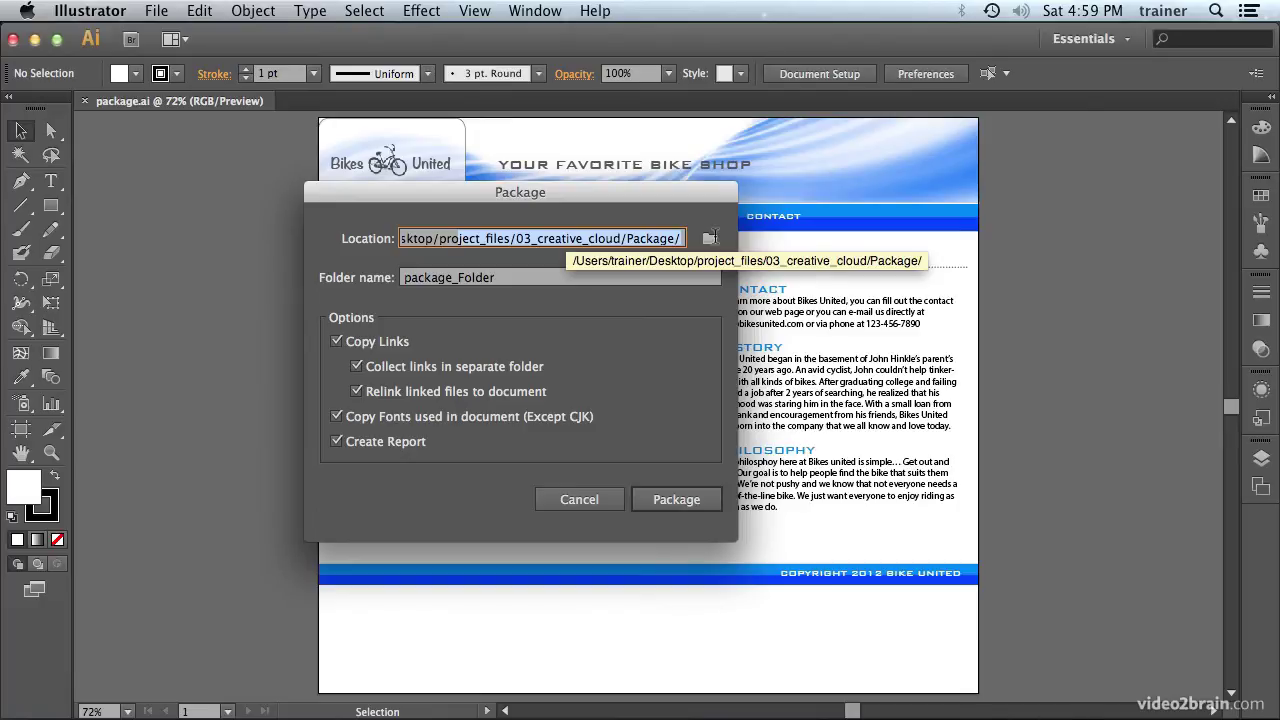
pyautogui.click(710, 240)
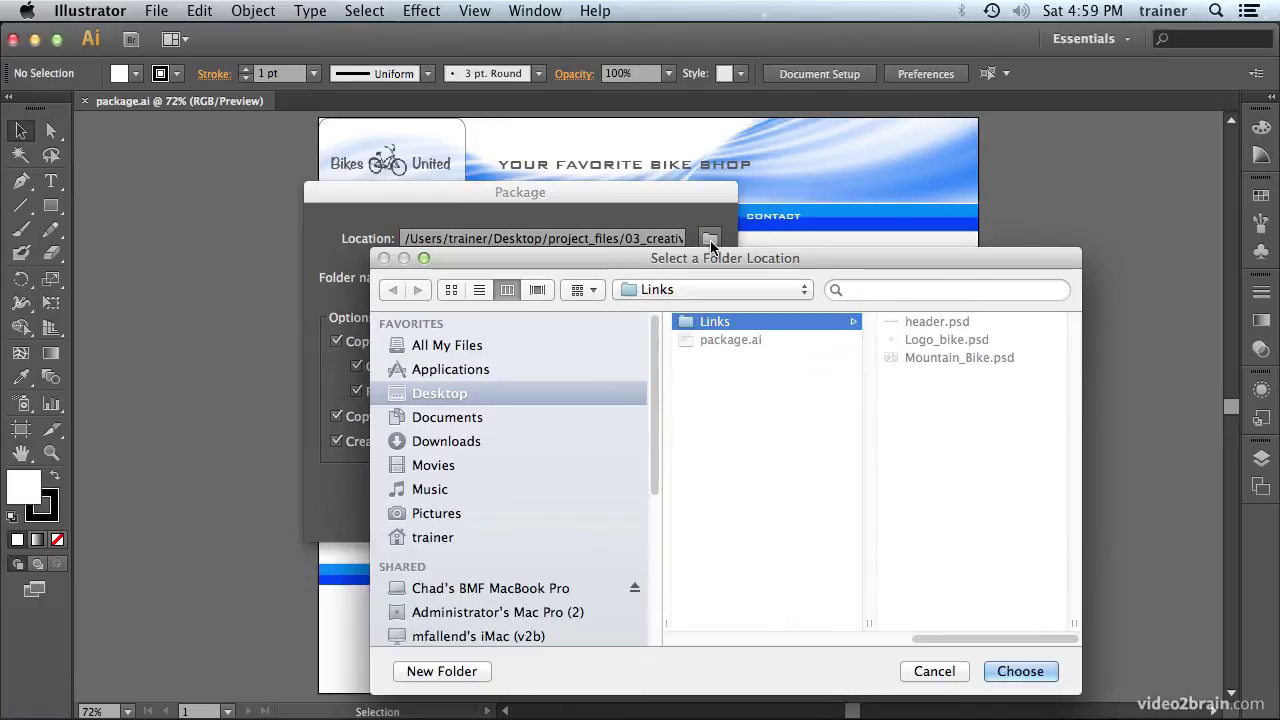
pyautogui.click(443, 395)
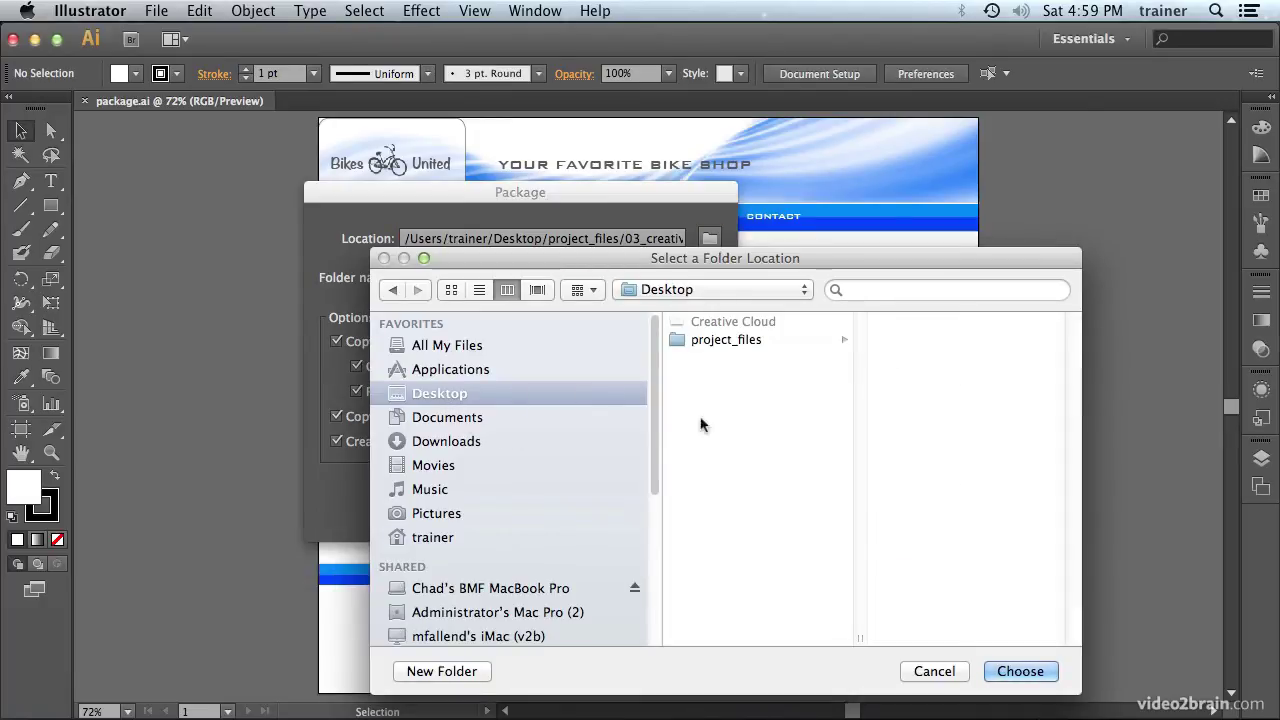
pyautogui.click(1020, 671)
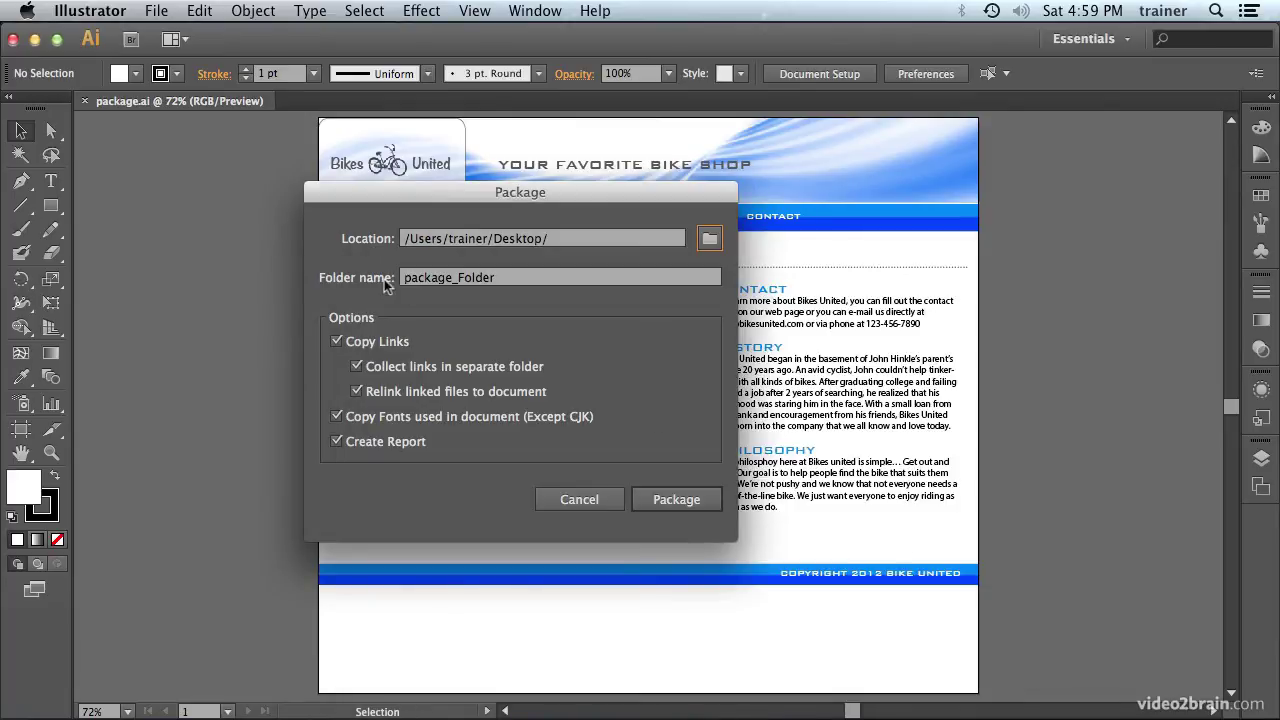
# - Replace the package folder name package_Folder with 'Bikes United Site'
pyautogui.click(529, 280)
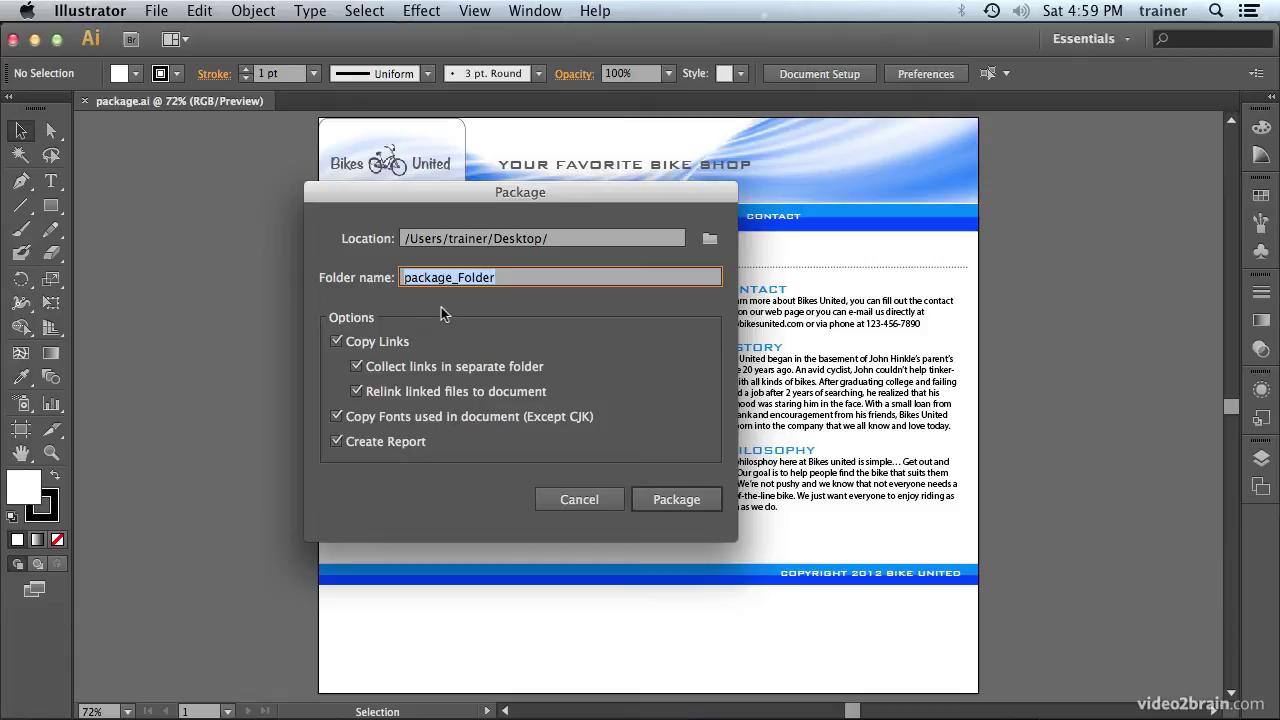
pyautogui.write('Bi')
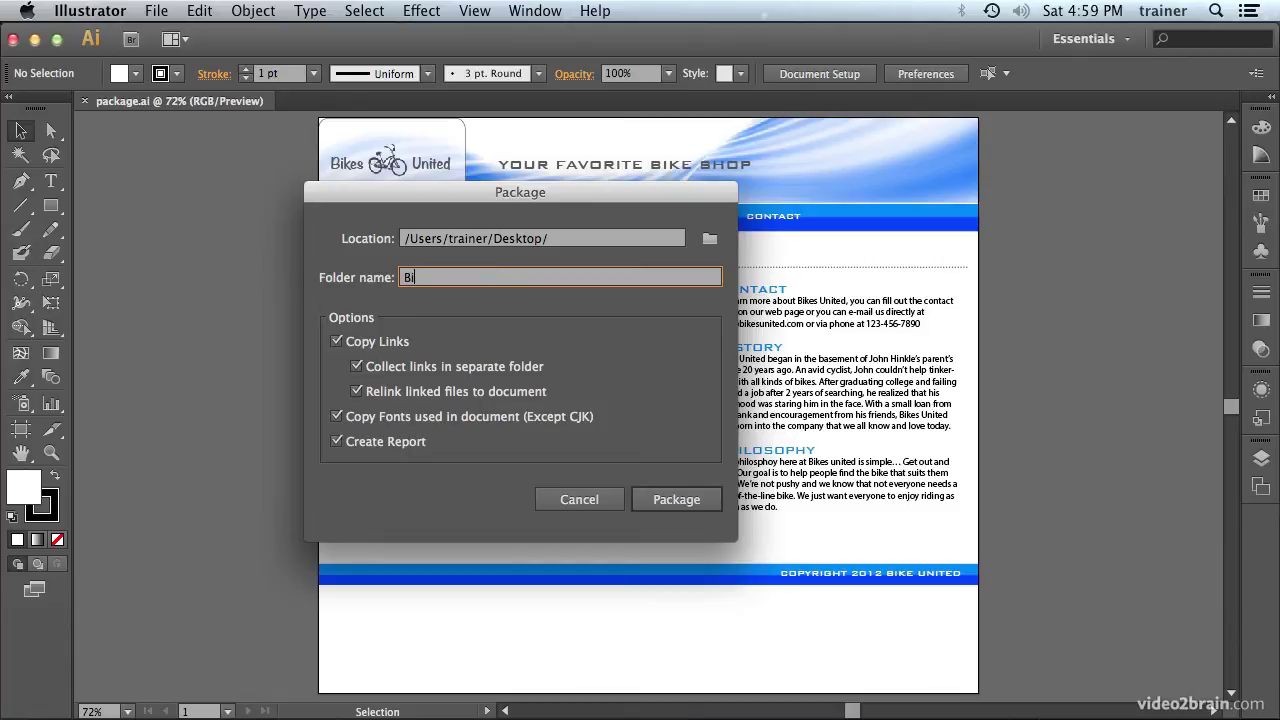
pyautogui.write('kes United Site')
# - Create the package, accept the font licensing warning, and reveal the finished folder in Finder
pyautogui.click(677, 500)
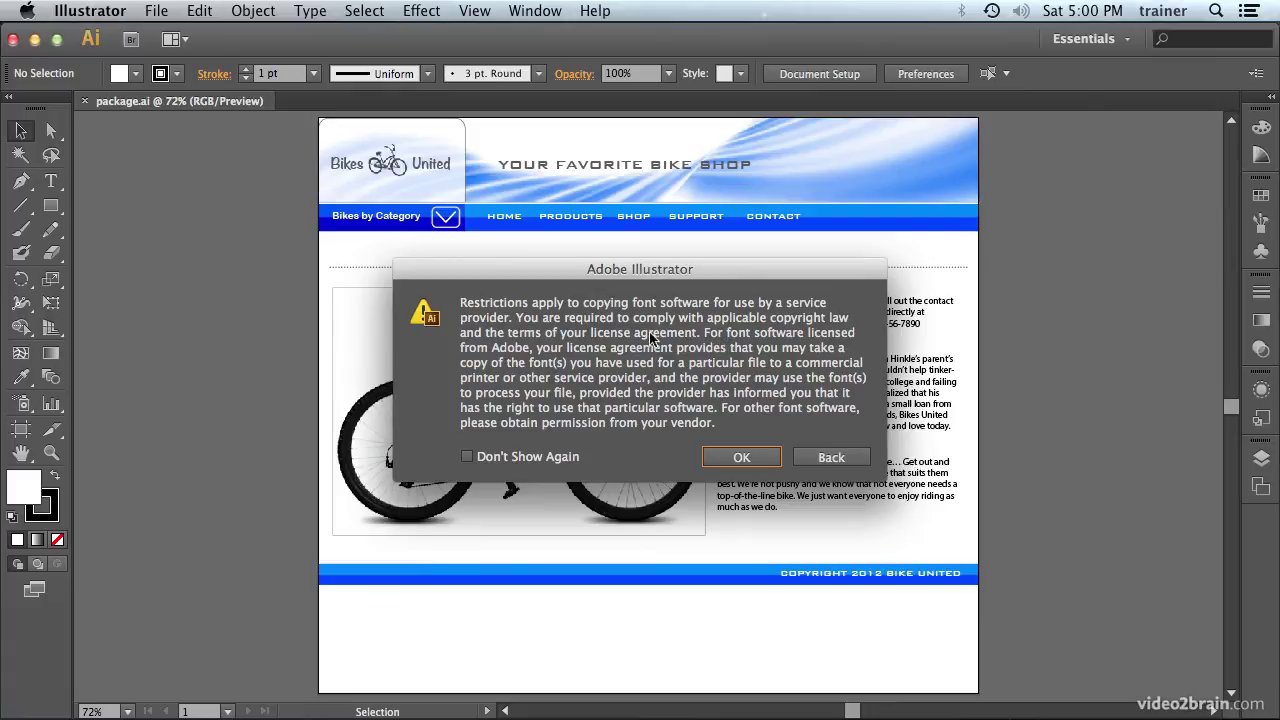
pyautogui.click(741, 457)
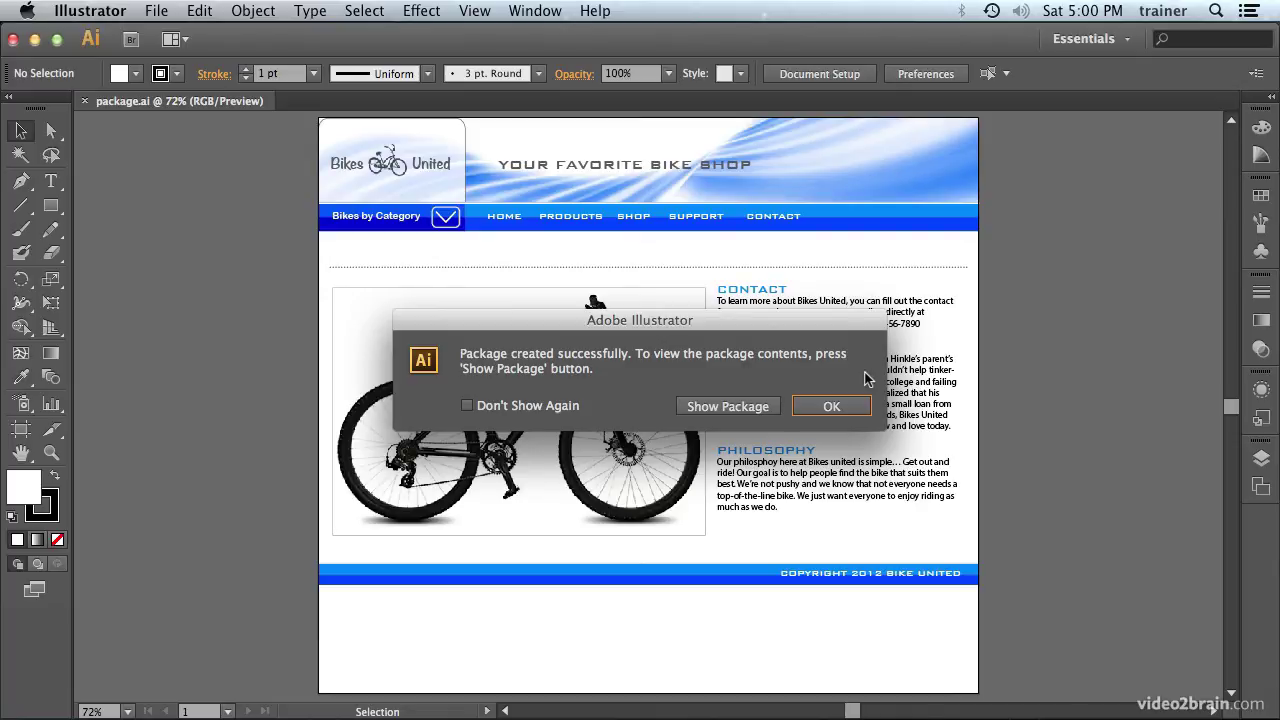
pyautogui.click(730, 407)
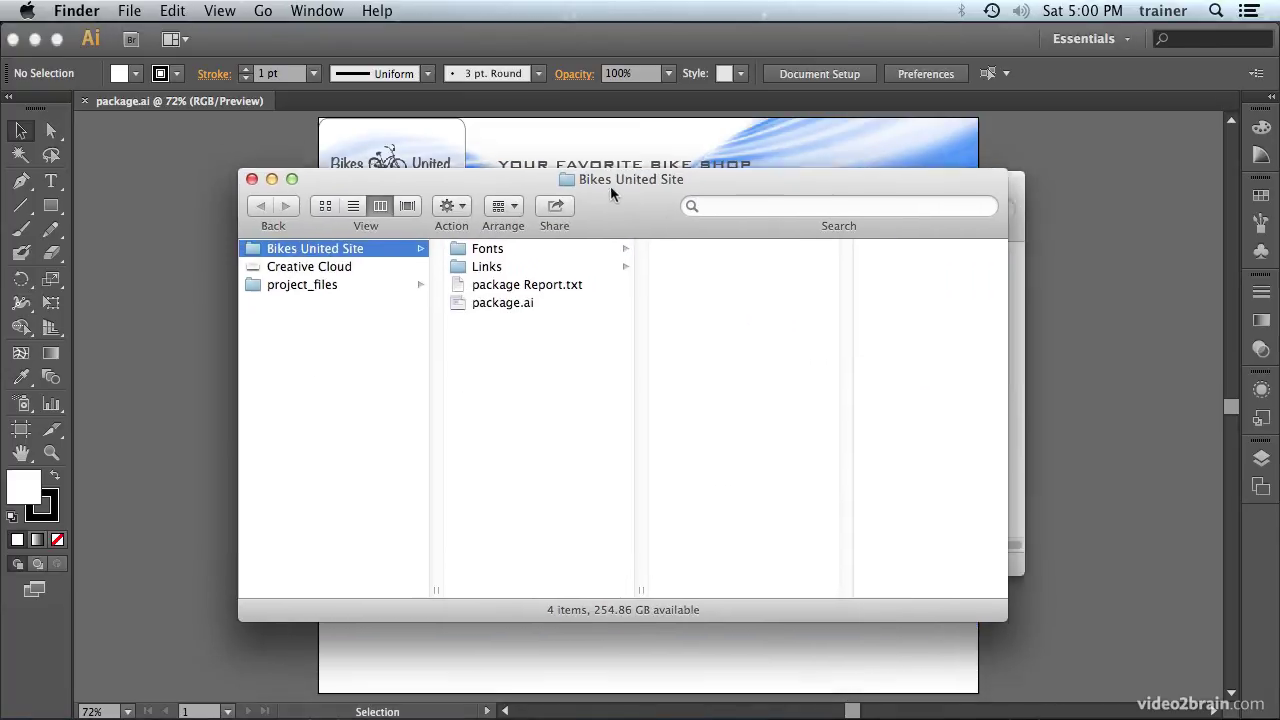
# - Preview the Fonts folder, Links folder, package.ai and package Report.txt in turn
pyautogui.moveTo(610, 185); pyautogui.dragTo(596, 176)
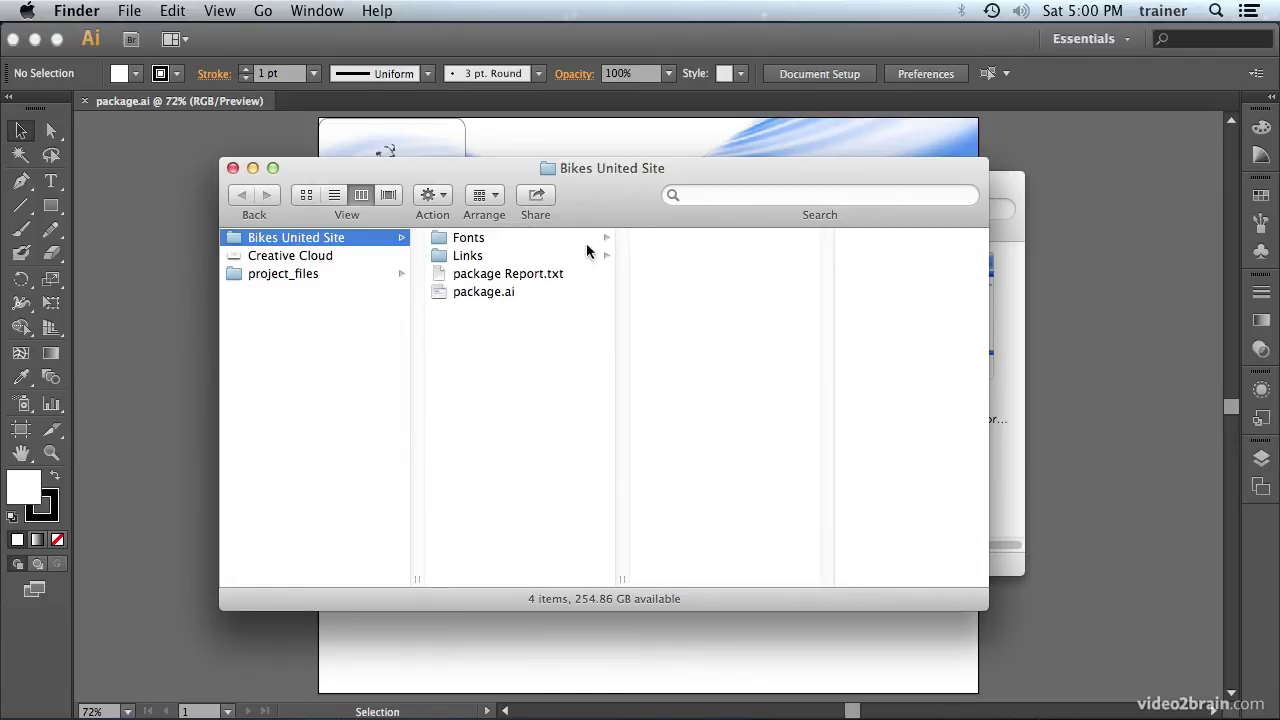
pyautogui.click(472, 241)
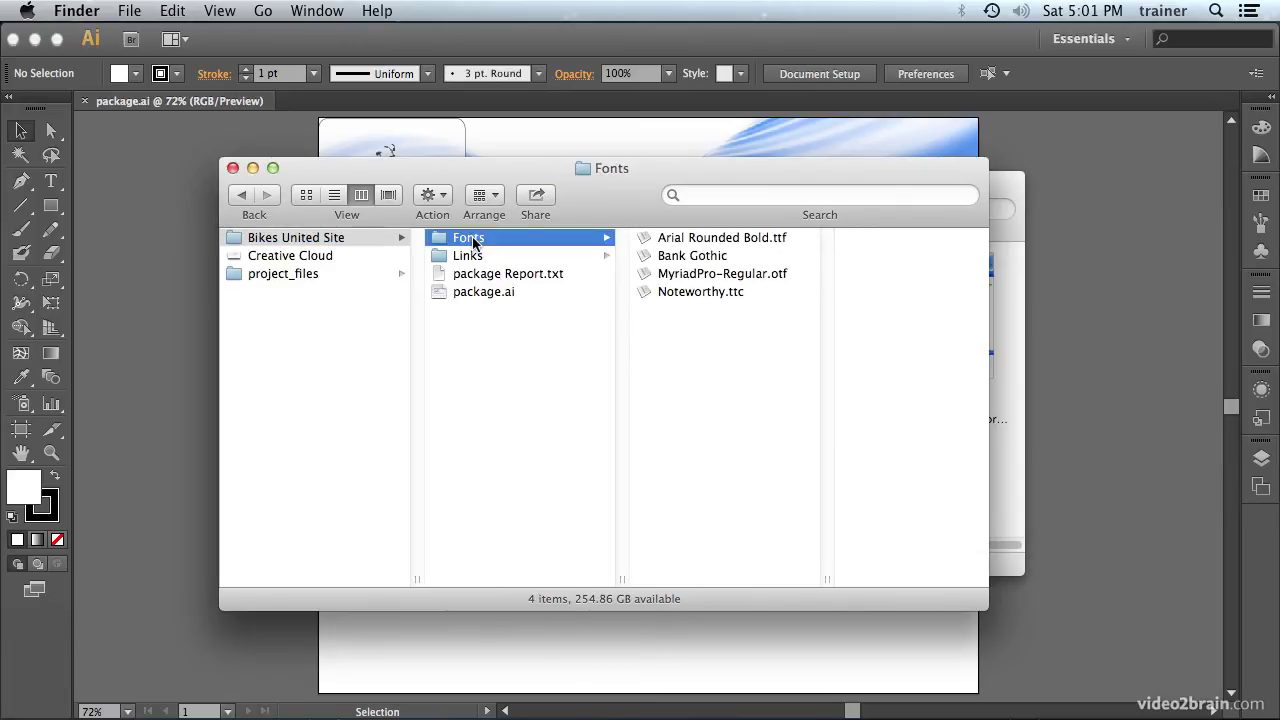
pyautogui.click(466, 257)
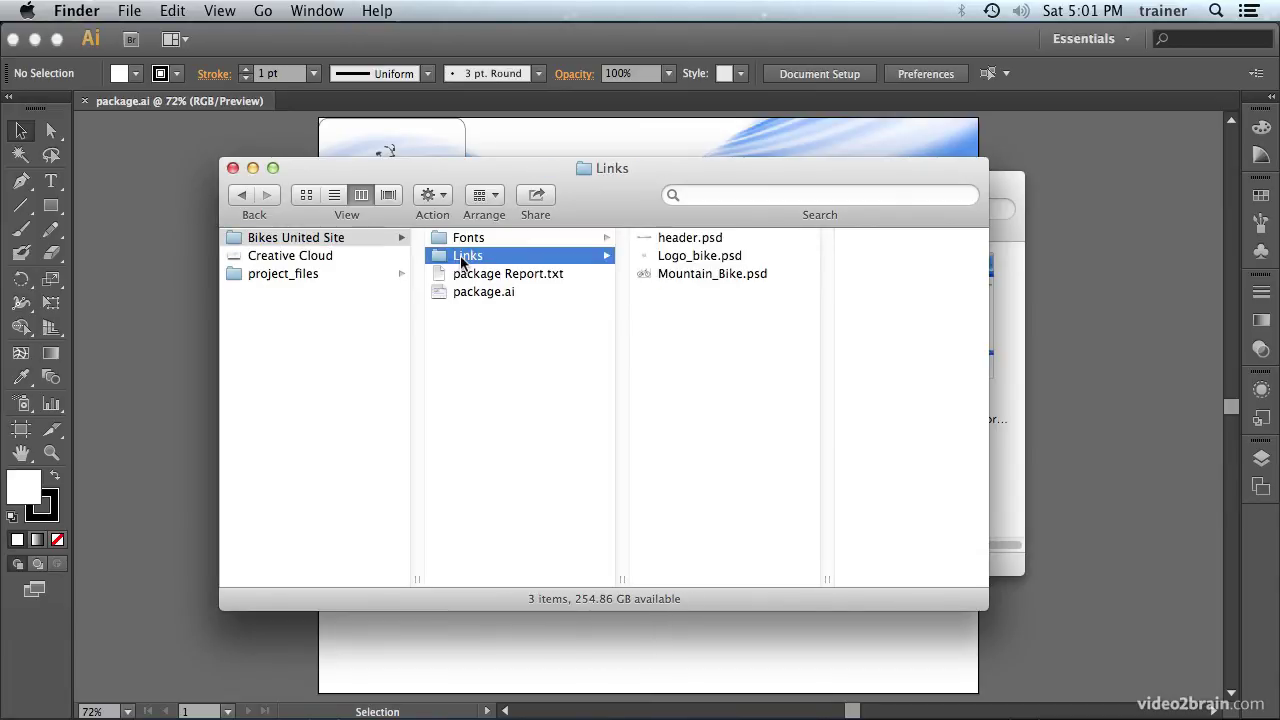
pyautogui.click(468, 294)
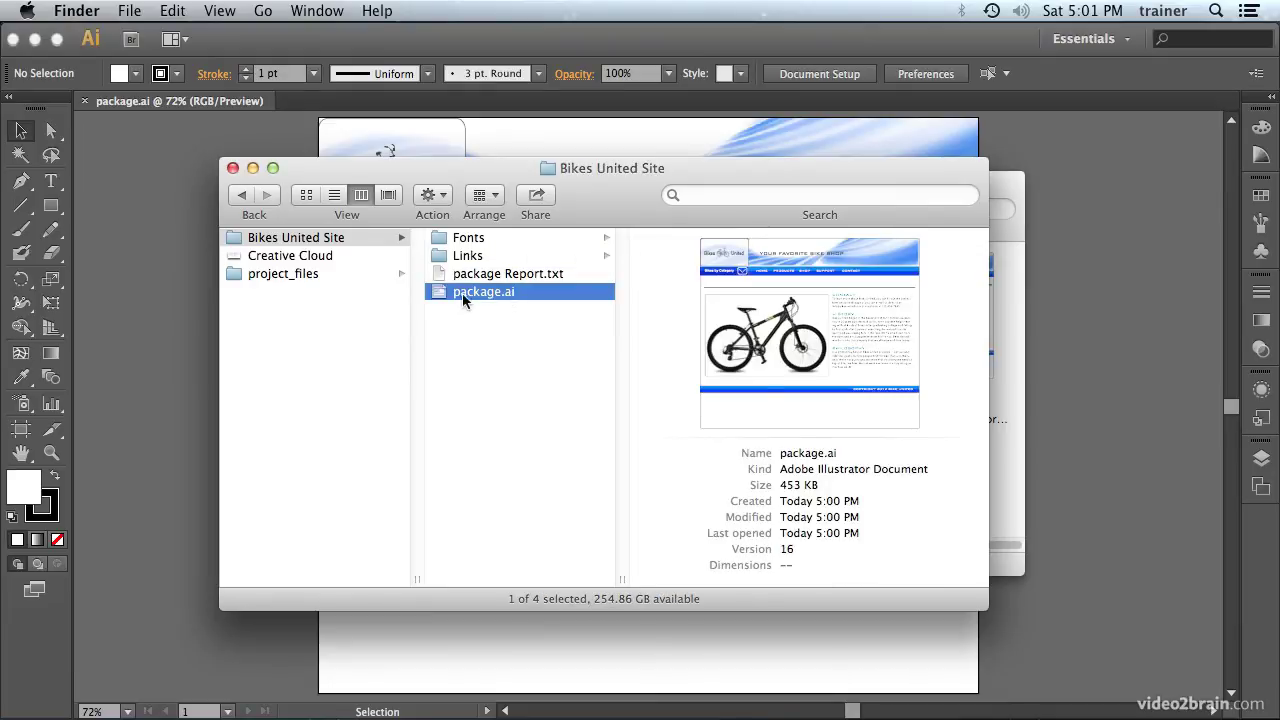
pyautogui.click(495, 276)
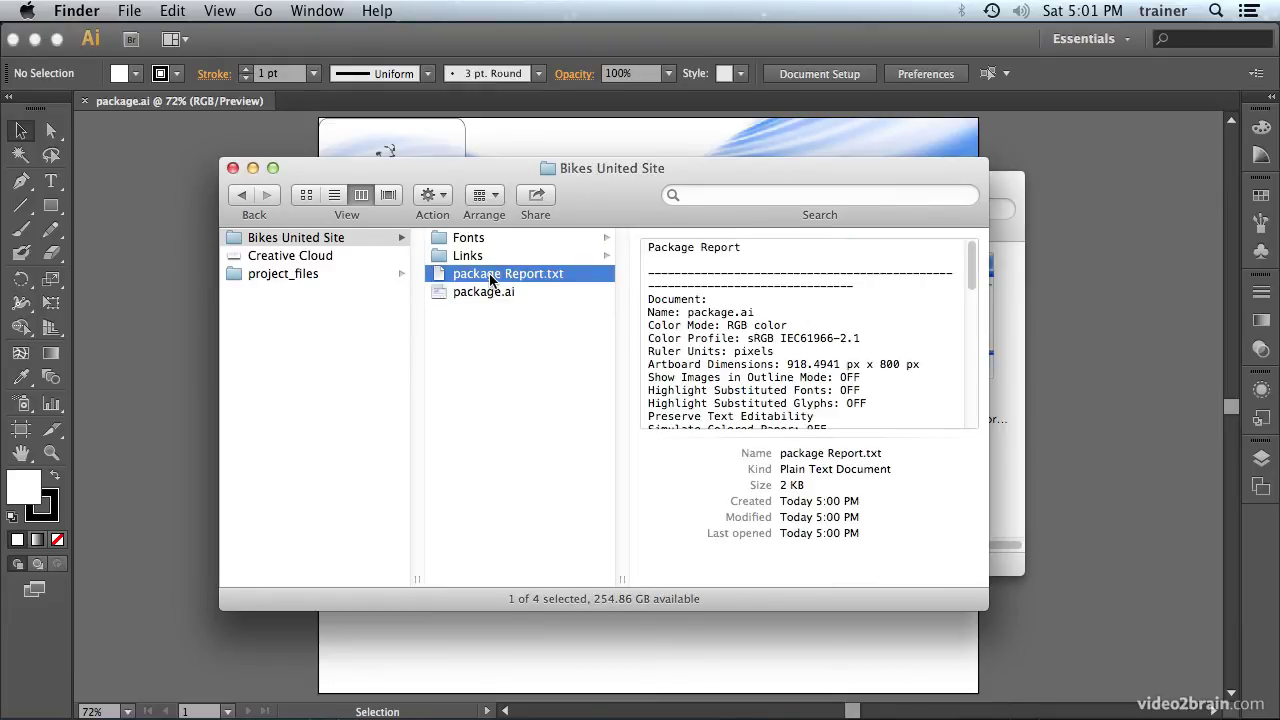
pyautogui.press('space')
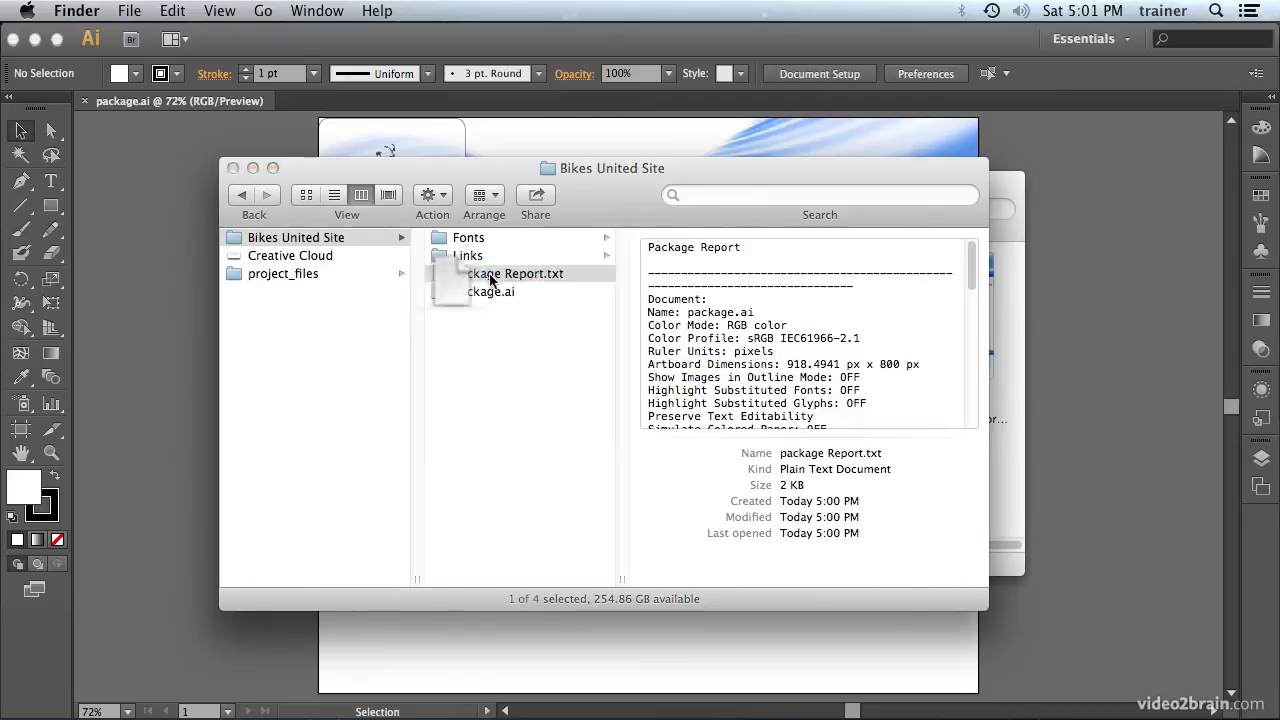
pyautogui.scroll(-2, 472, 416)
pyautogui.scroll(-3, 472, 416)
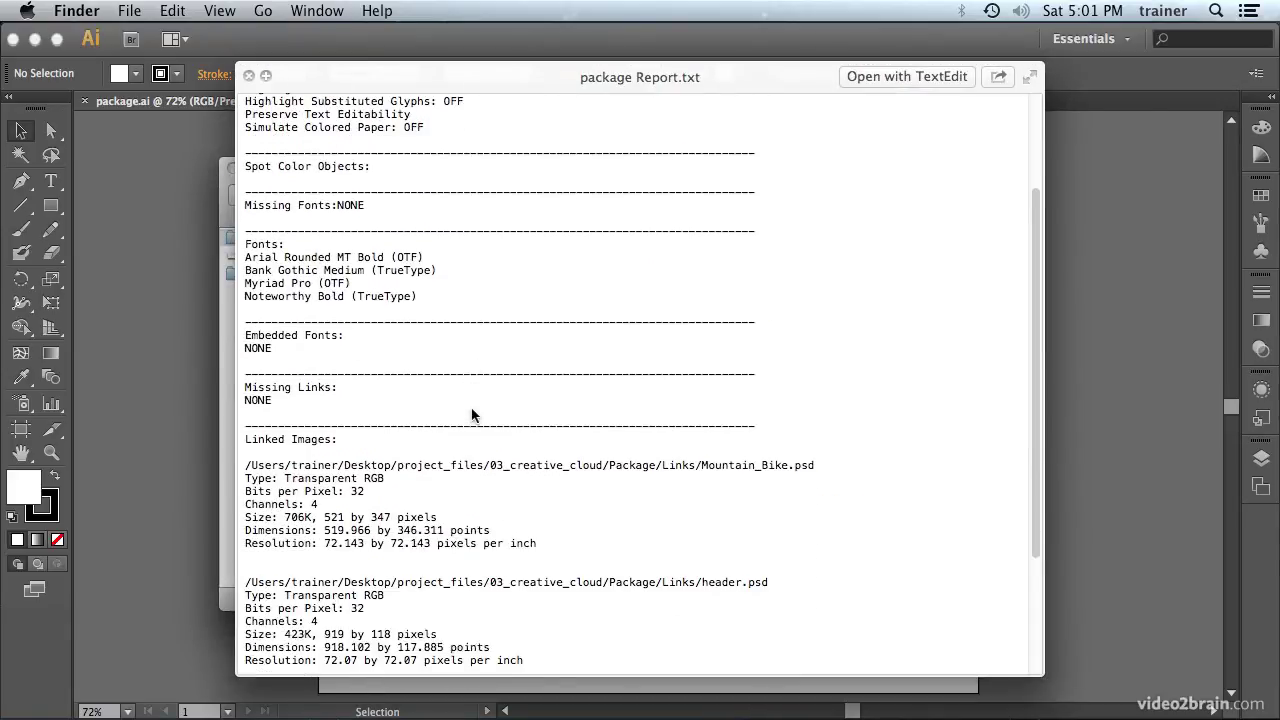
pyautogui.scroll(-5, 472, 416)
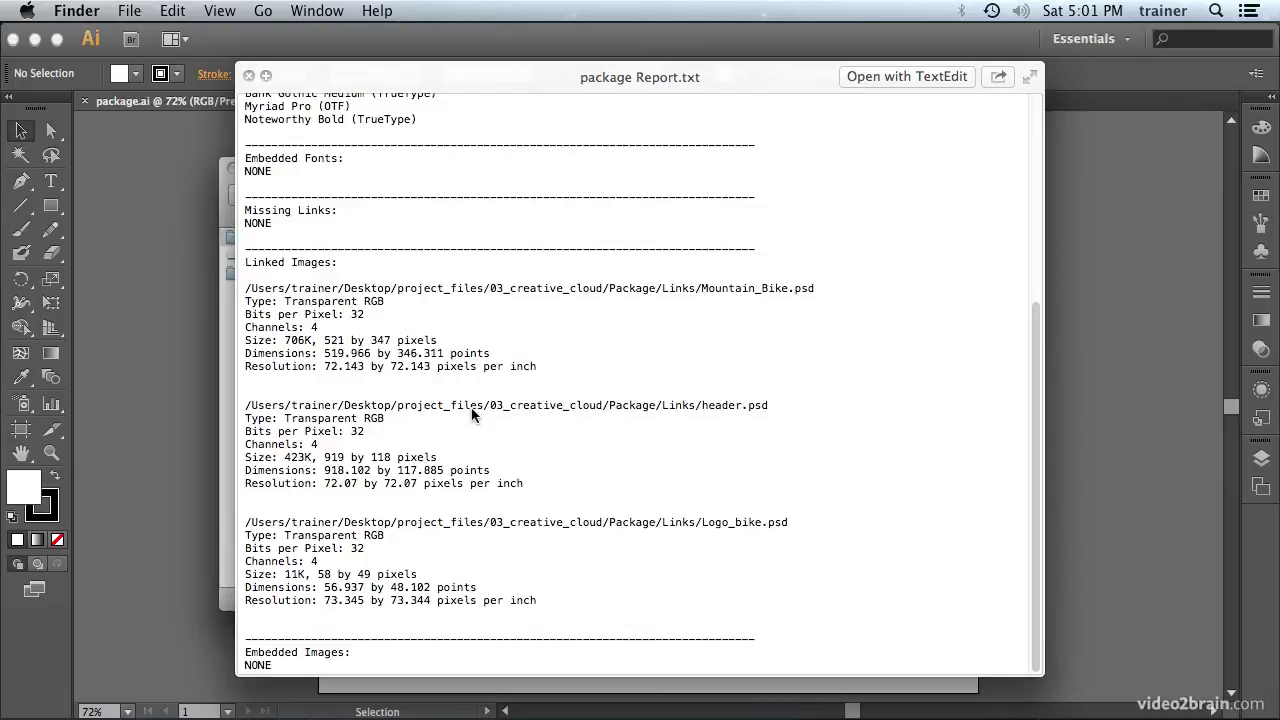
pyautogui.scroll(10, 472, 415)
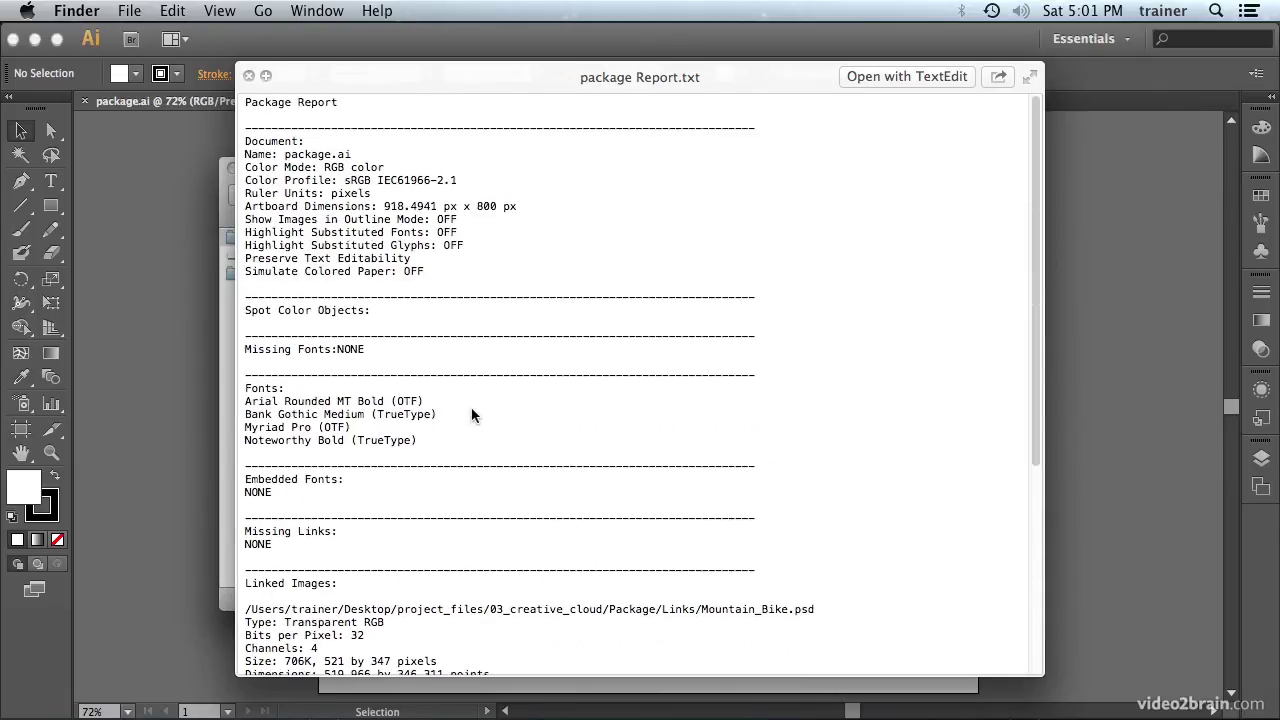
pyautogui.press('space')
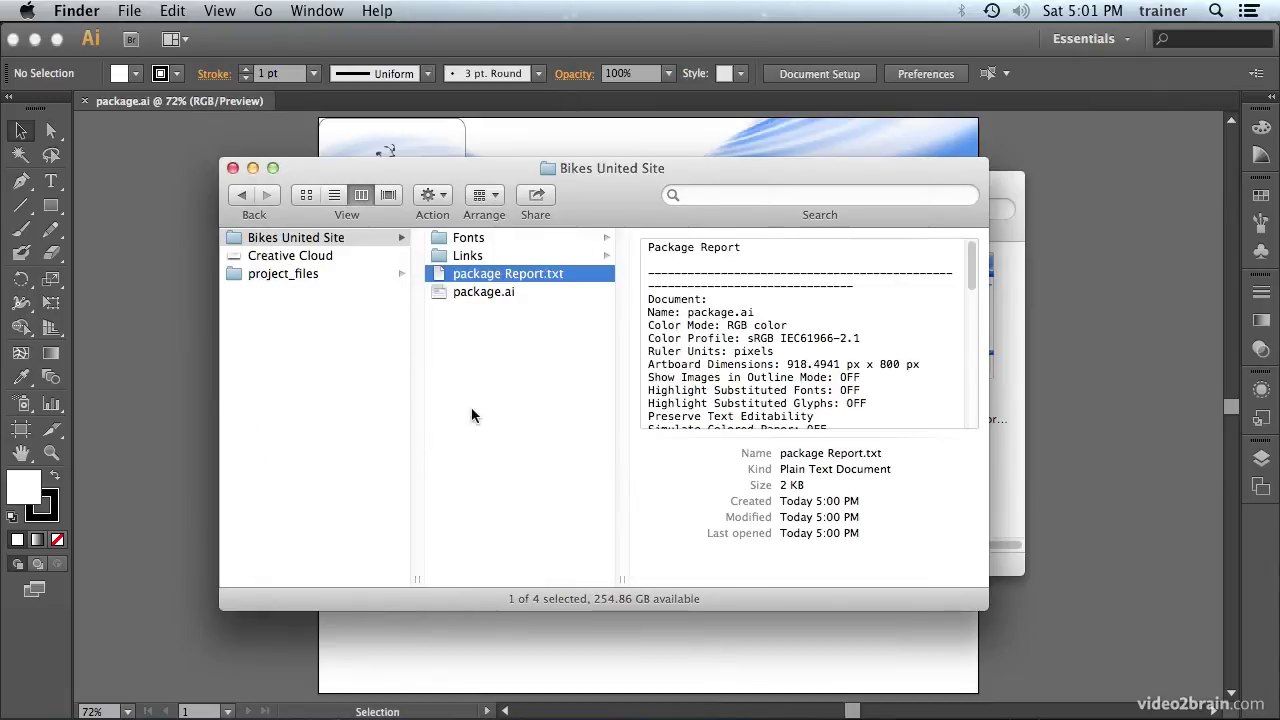
pyautogui.click(505, 327)
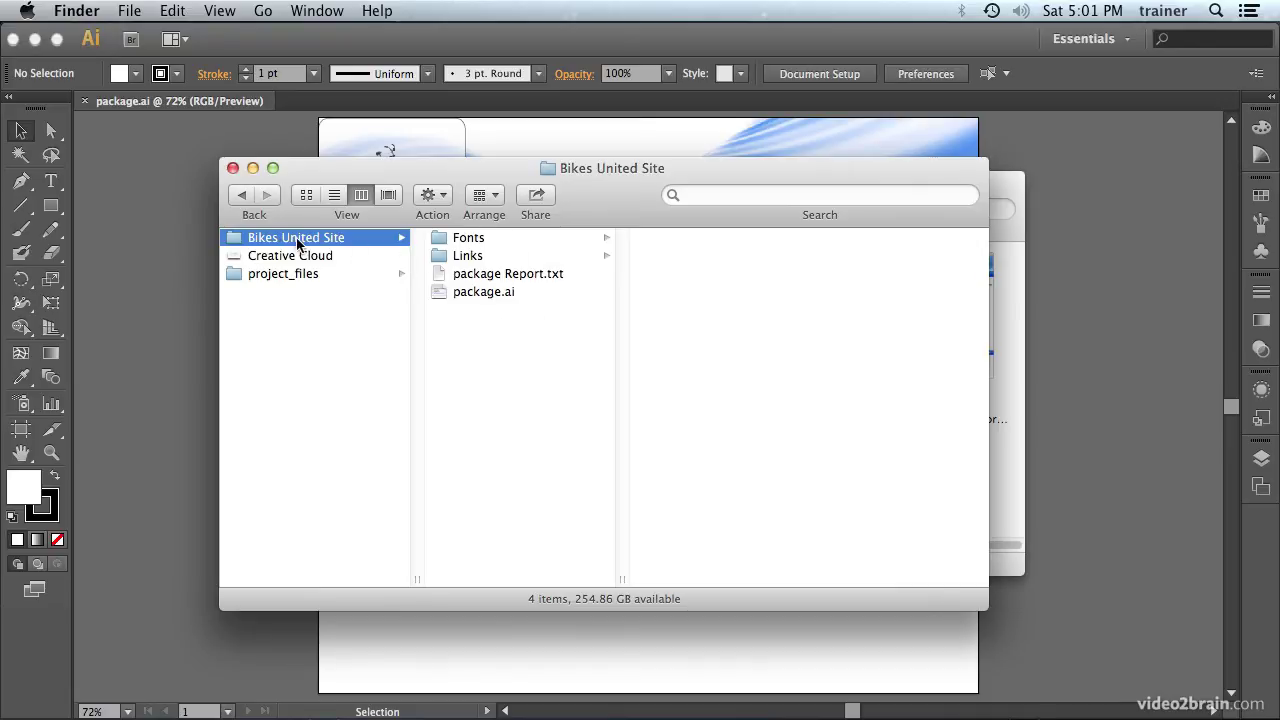